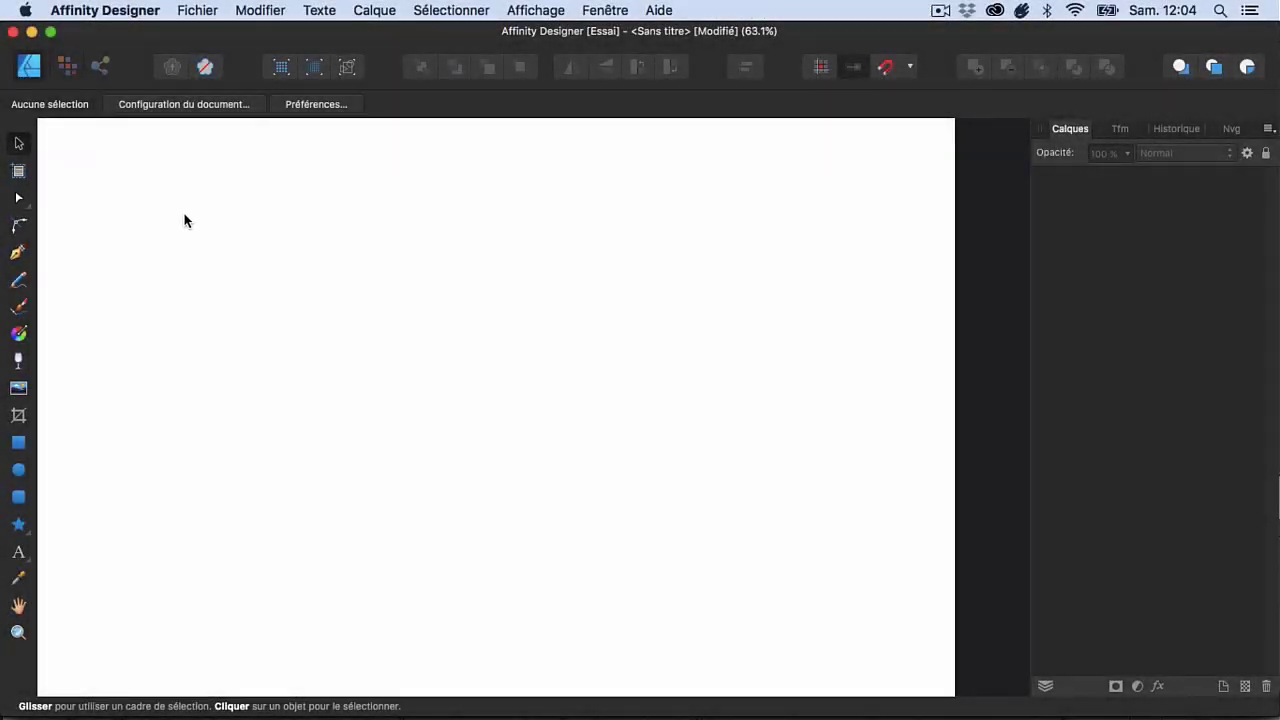
Select the Pencil tool with its red 5.5 pt stroke and stabiliser enabled.
click(20, 279)
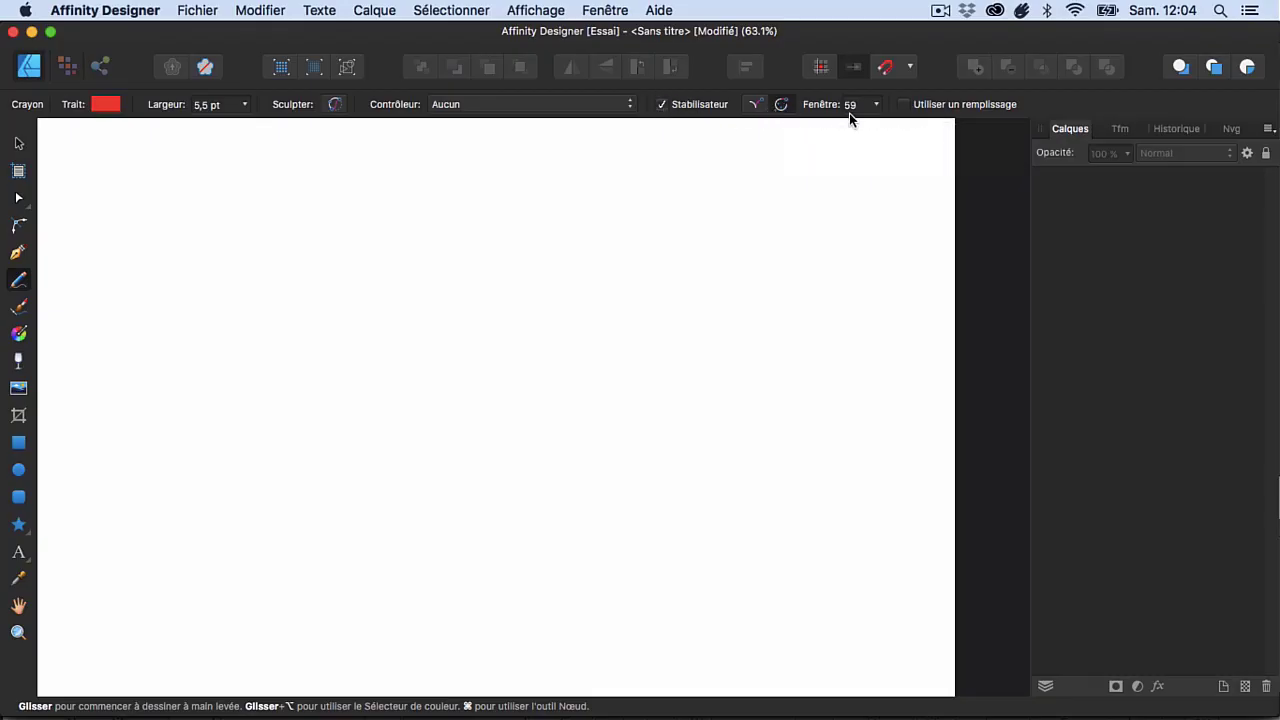
Lower the stabiliser window from 59 to 34, briefly trying rope mode before returning to window mode.
click(876, 108)
drag(876, 125, 843, 128)
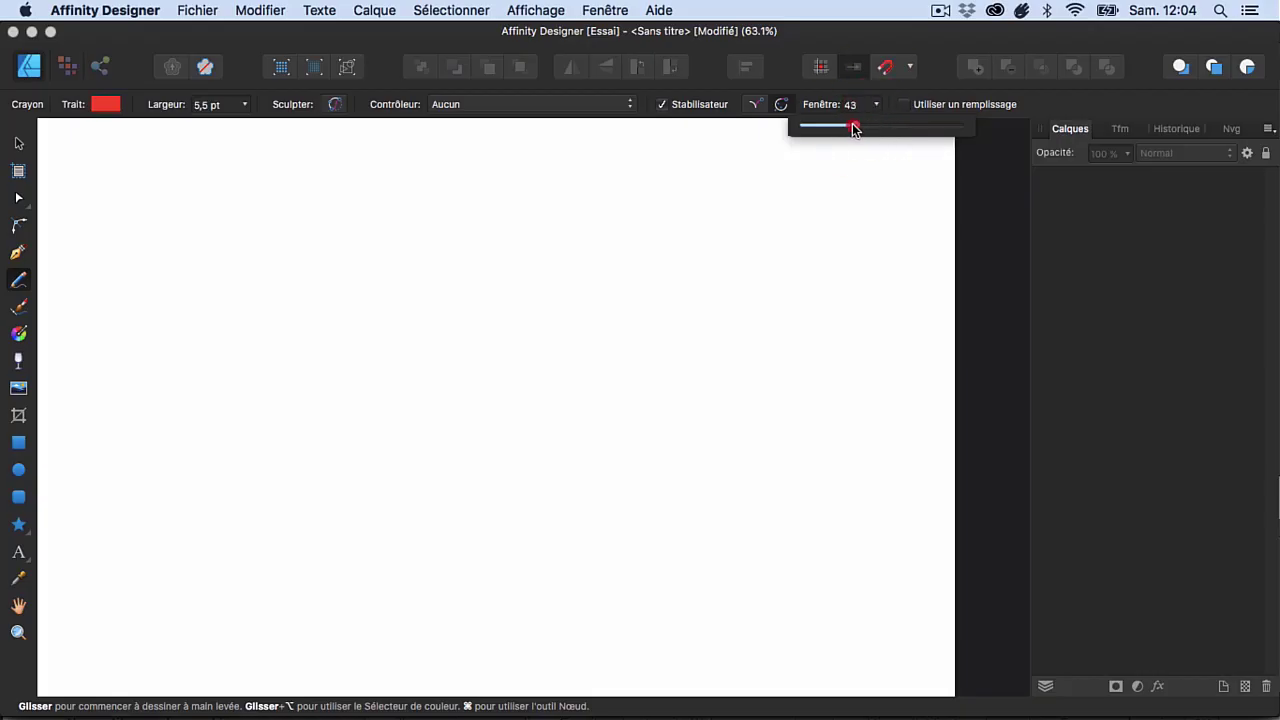
click(755, 105)
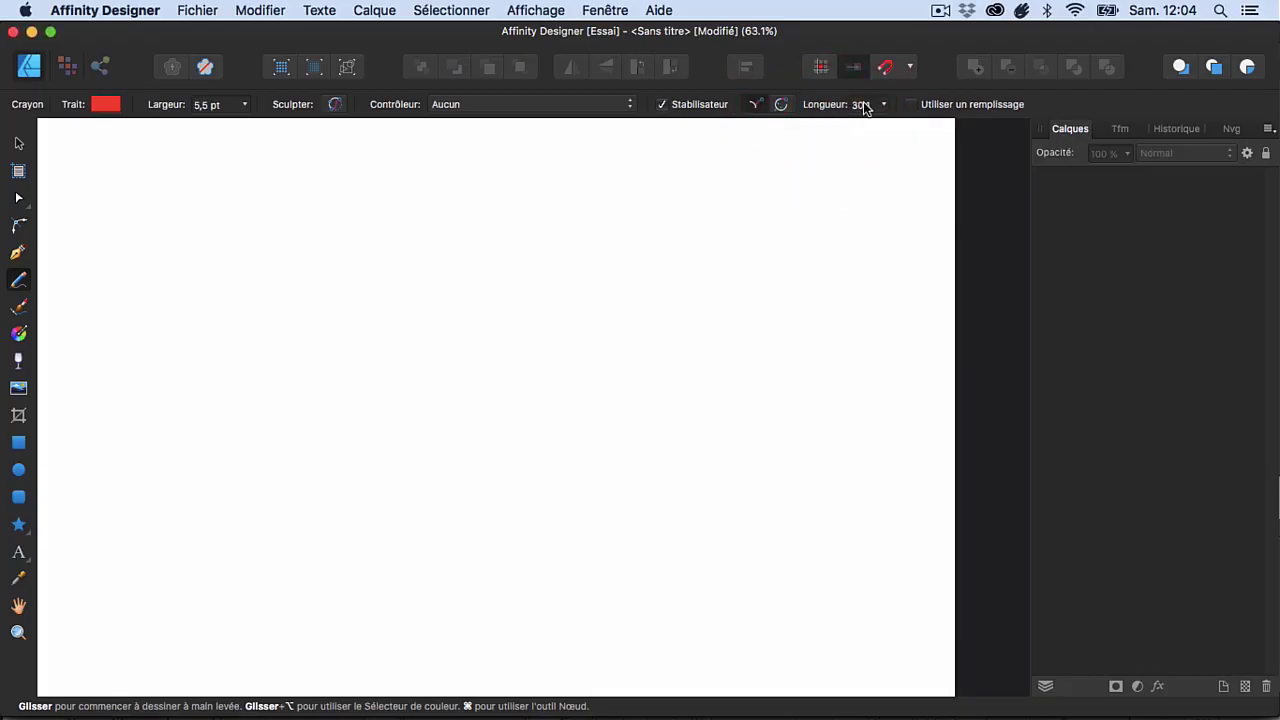
click(783, 106)
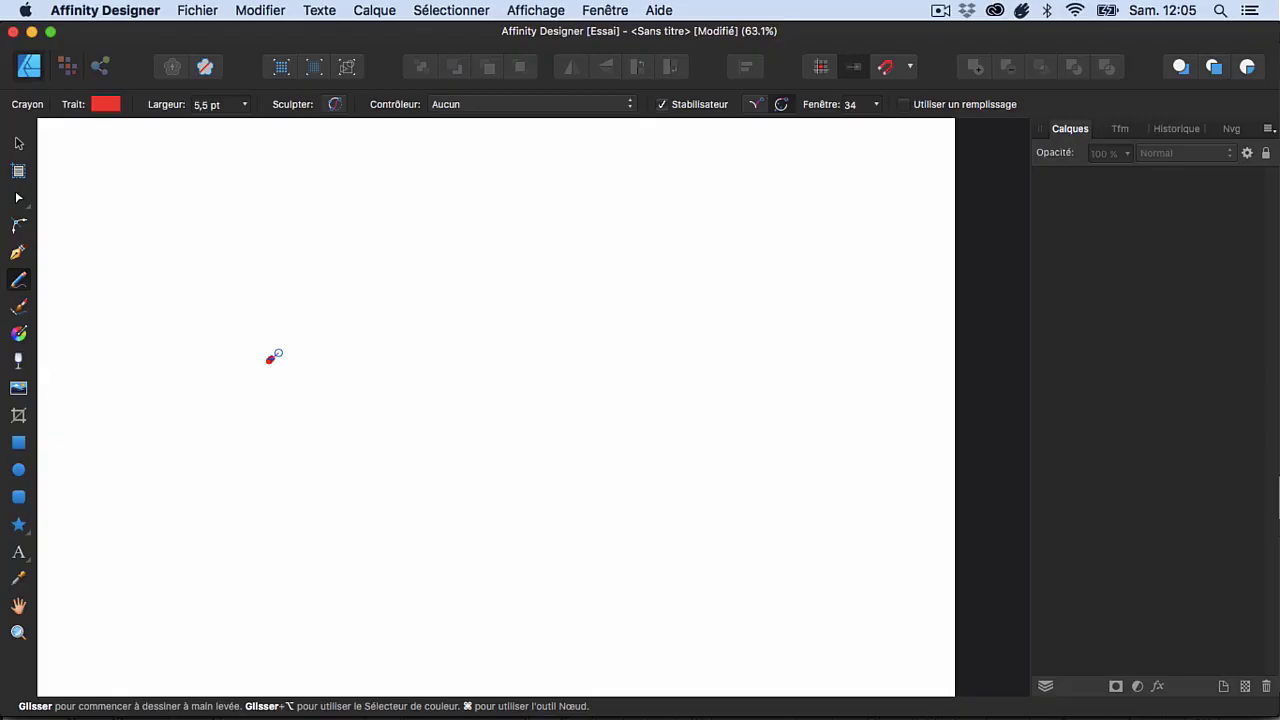
Draw a red test stroke at window 34, then a looping stroke at window 98.
drag(296, 347, 465, 330)
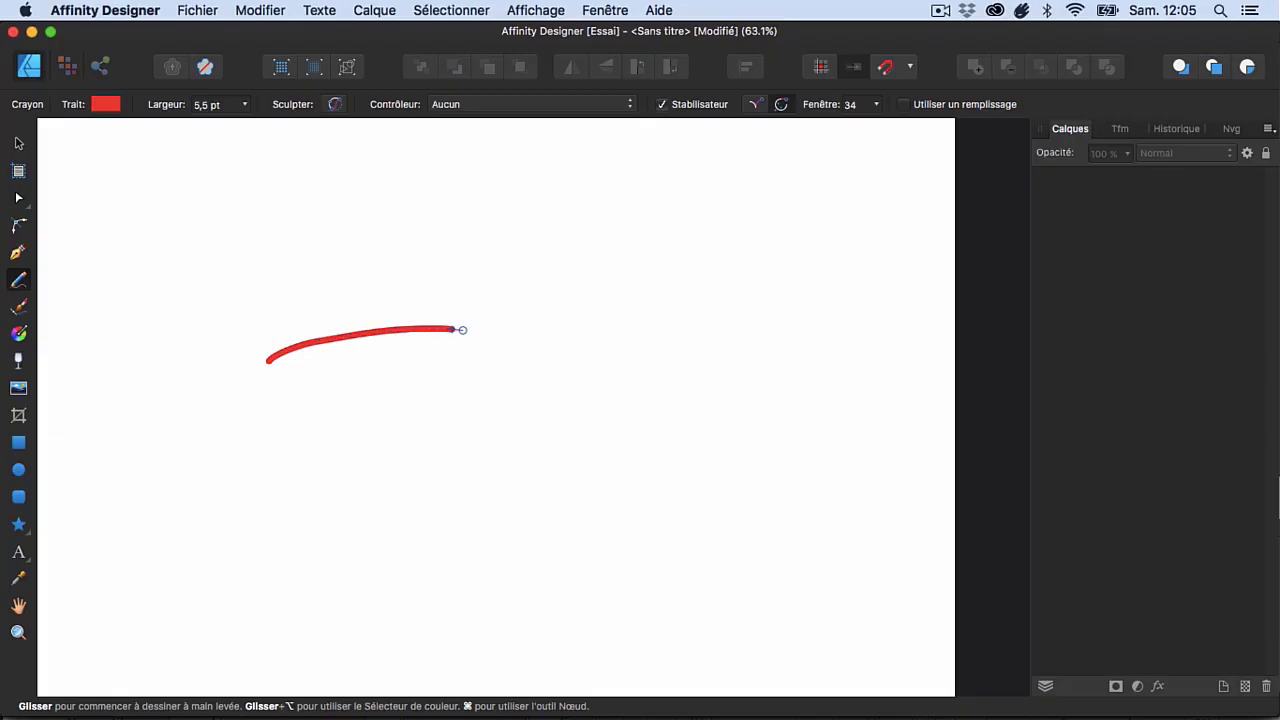
drag(462, 330, 465, 328)
click(873, 105)
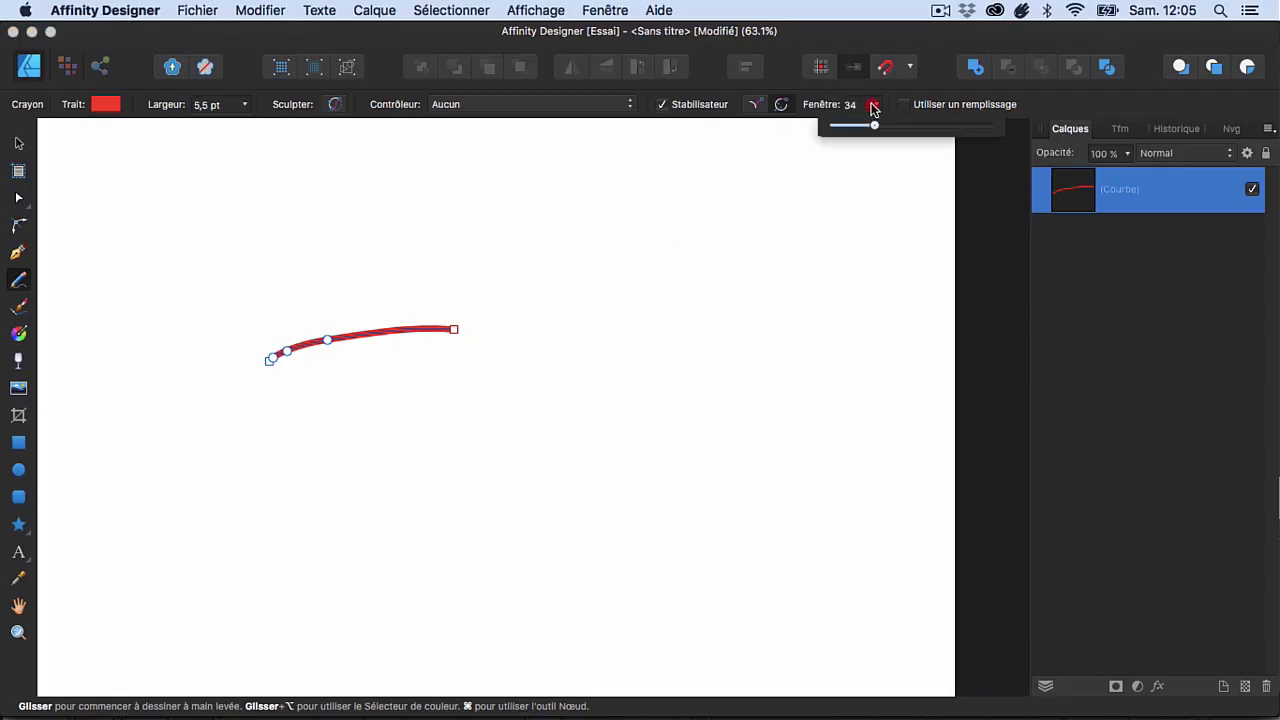
drag(874, 125, 952, 125)
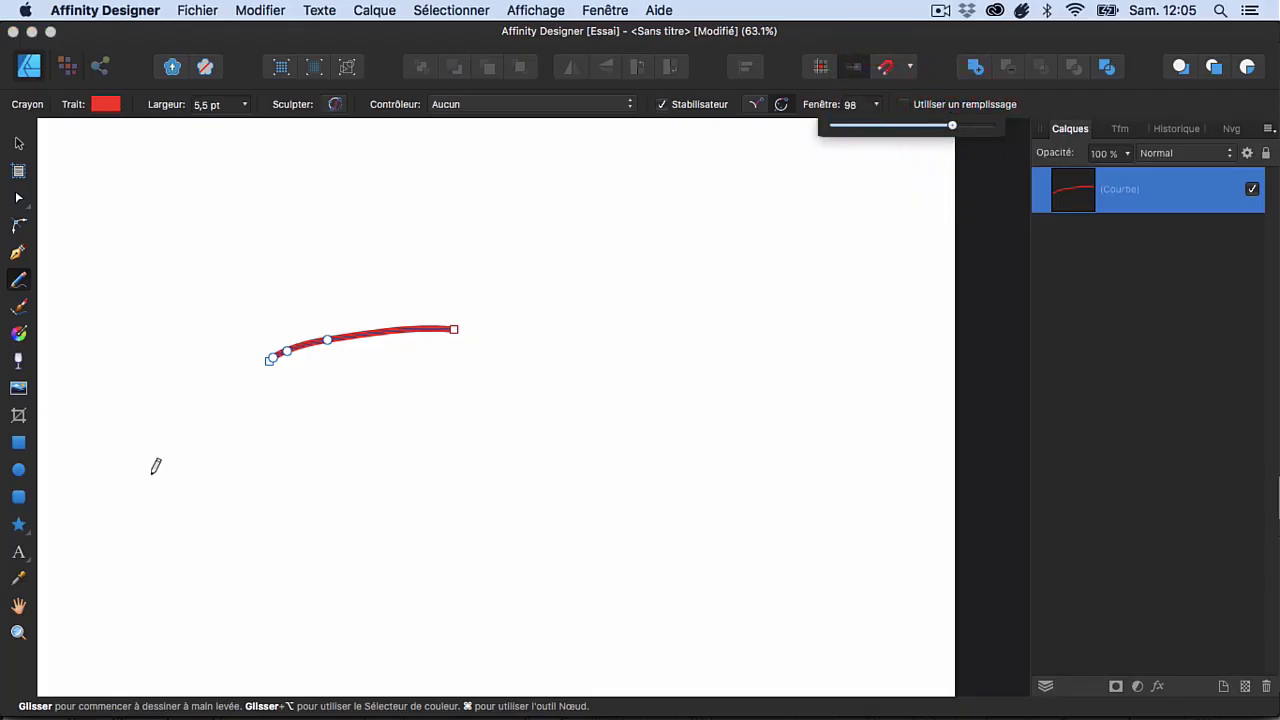
mouse_move(124, 505)
mouse_down()
mouse_move(697, 360)
mouse_move(734, 446)
mouse_move(743, 526)
mouse_move(620, 609)
mouse_move(393, 488)
mouse_move(234, 389)
mouse_move(223, 249)
mouse_move(241, 240)
mouse_up()
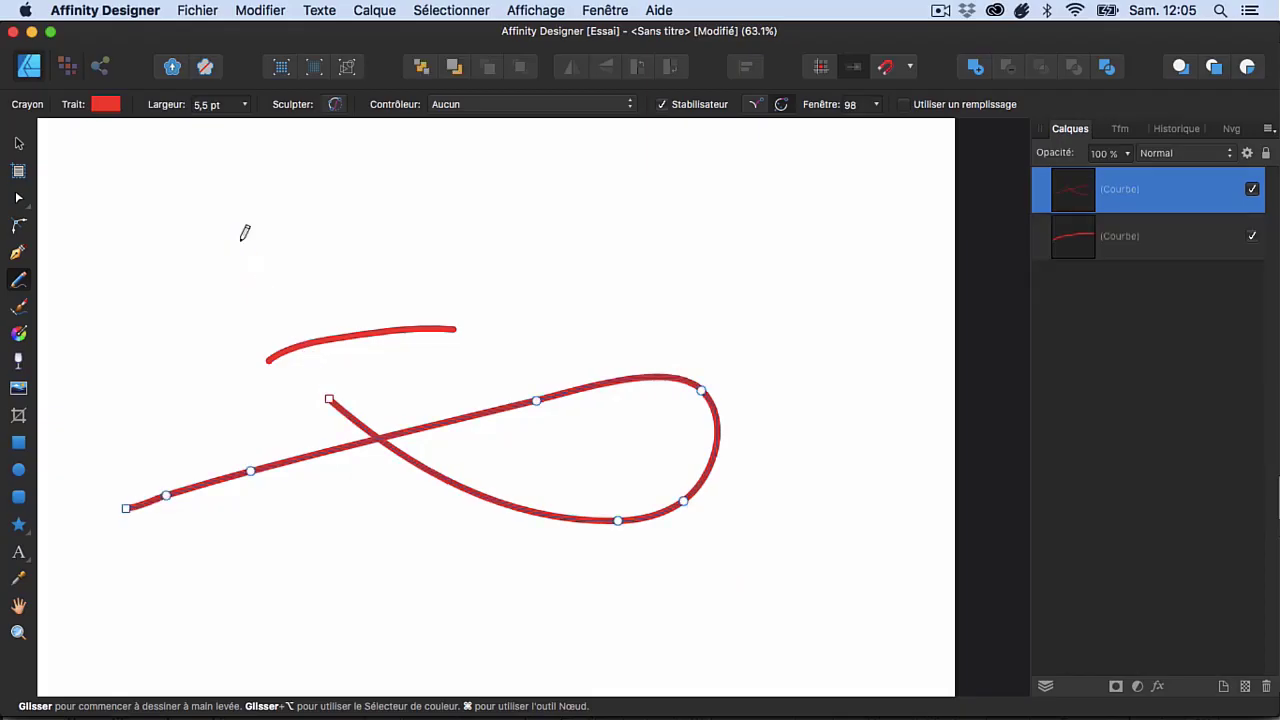
Marquee-select both red test strokes and delete them.
click(18, 141)
mouse_move(163, 258)
mouse_down()
mouse_move(314, 386)
mouse_move(734, 552)
mouse_move(787, 597)
mouse_up()
key(BackSpace)
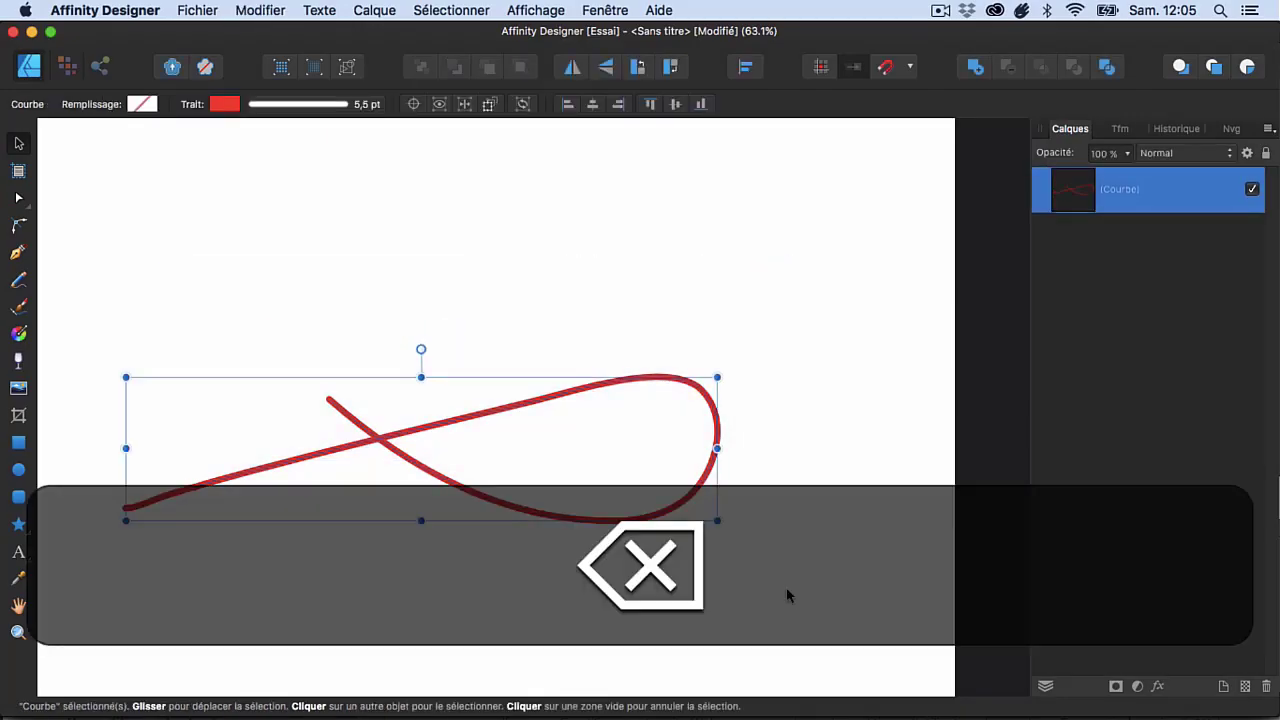
key(BackSpace)
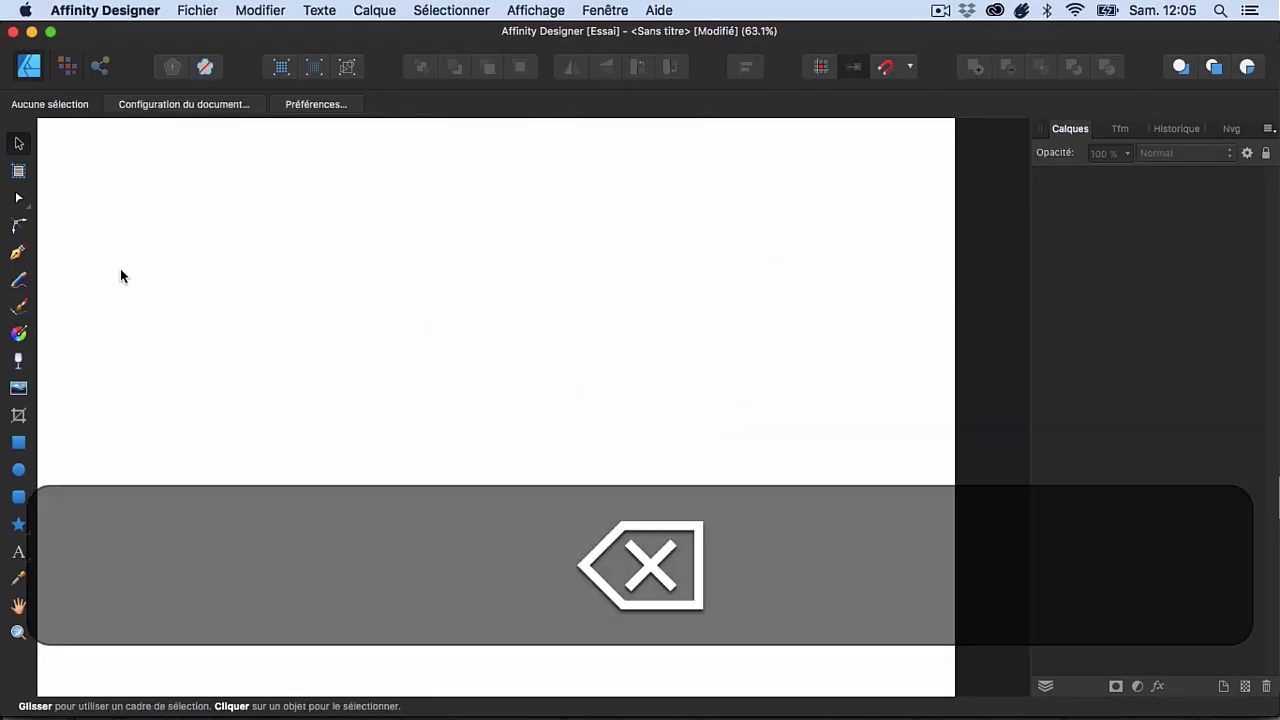
Return to the Pencil in rope mode with rope length reduced from 30,1 to 20,3.
click(19, 279)
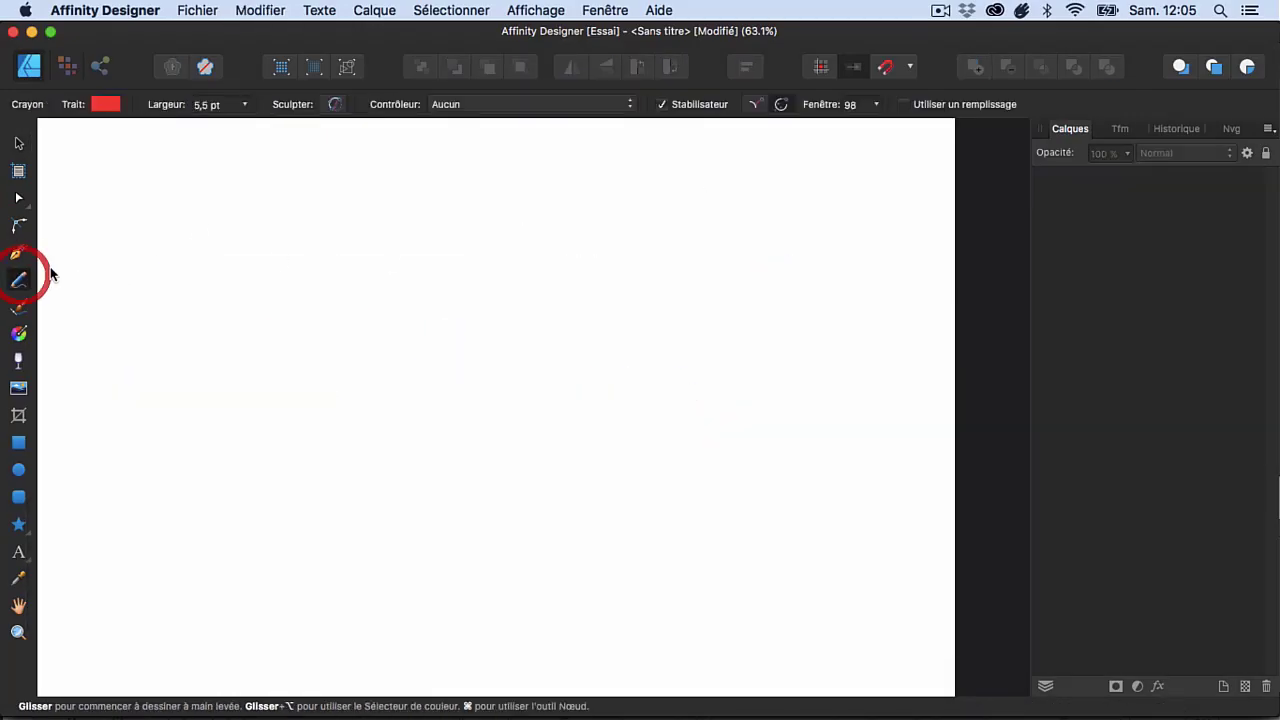
click(756, 104)
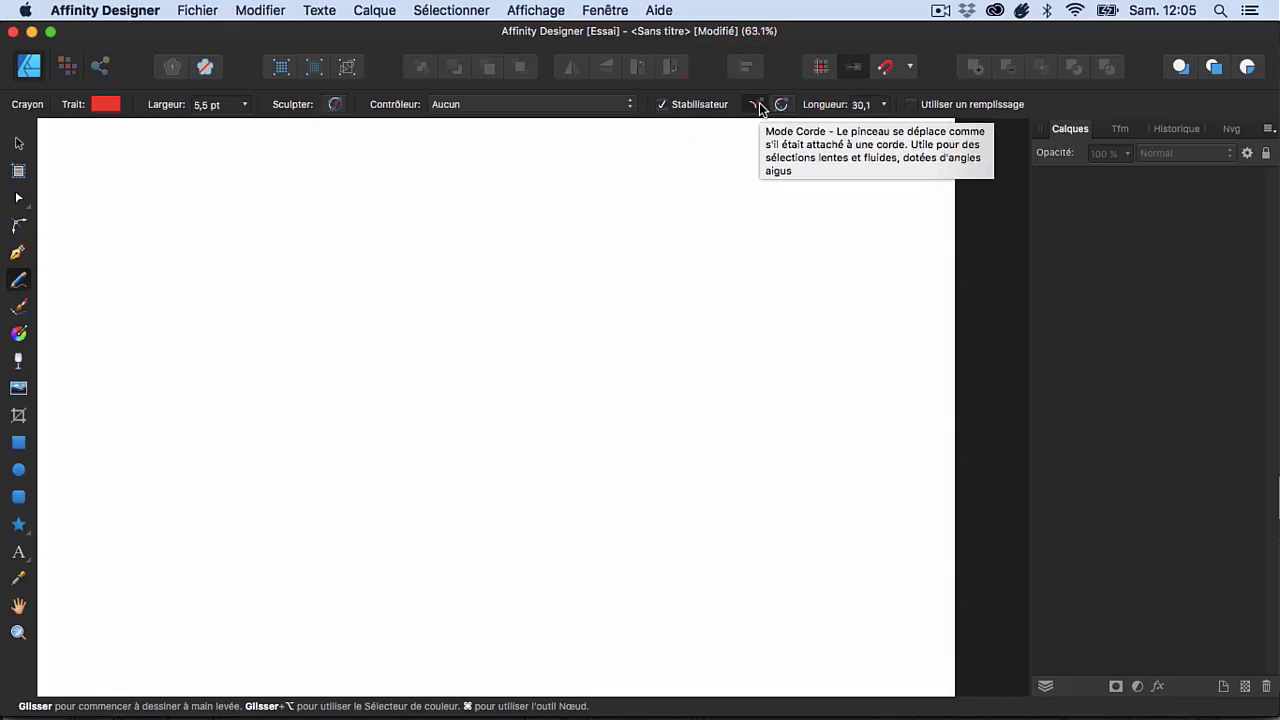
click(780, 106)
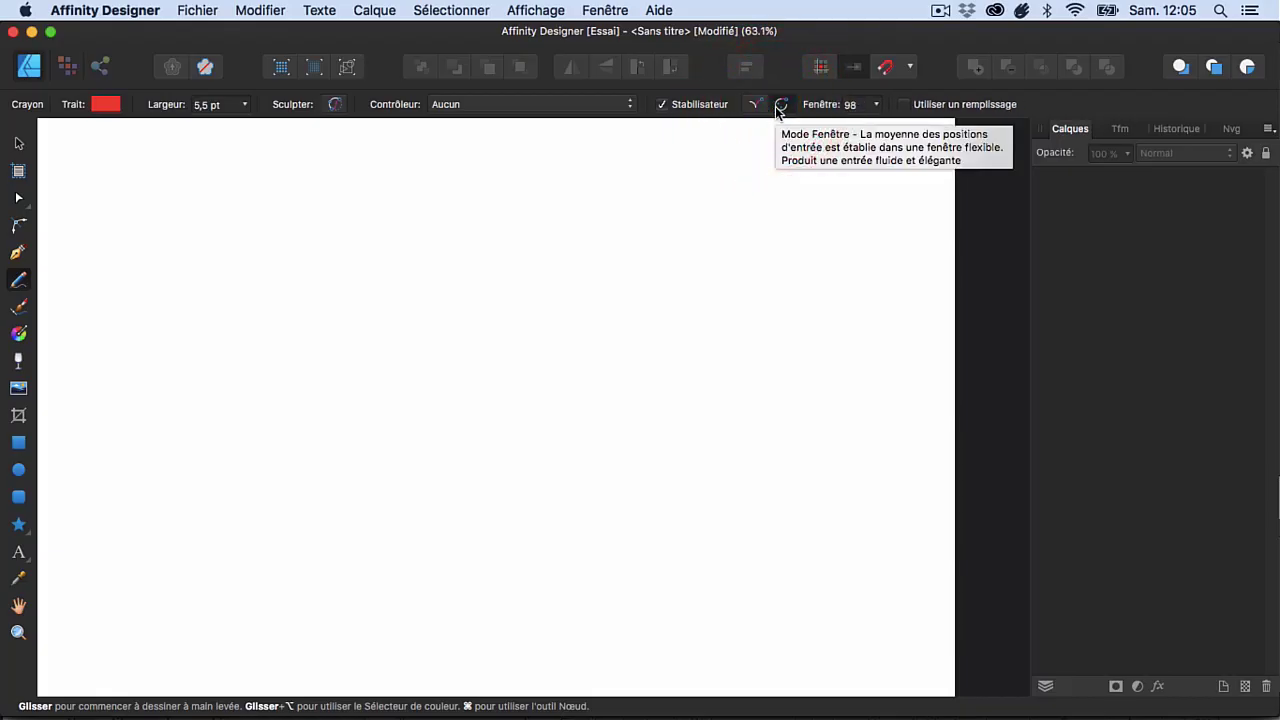
click(756, 104)
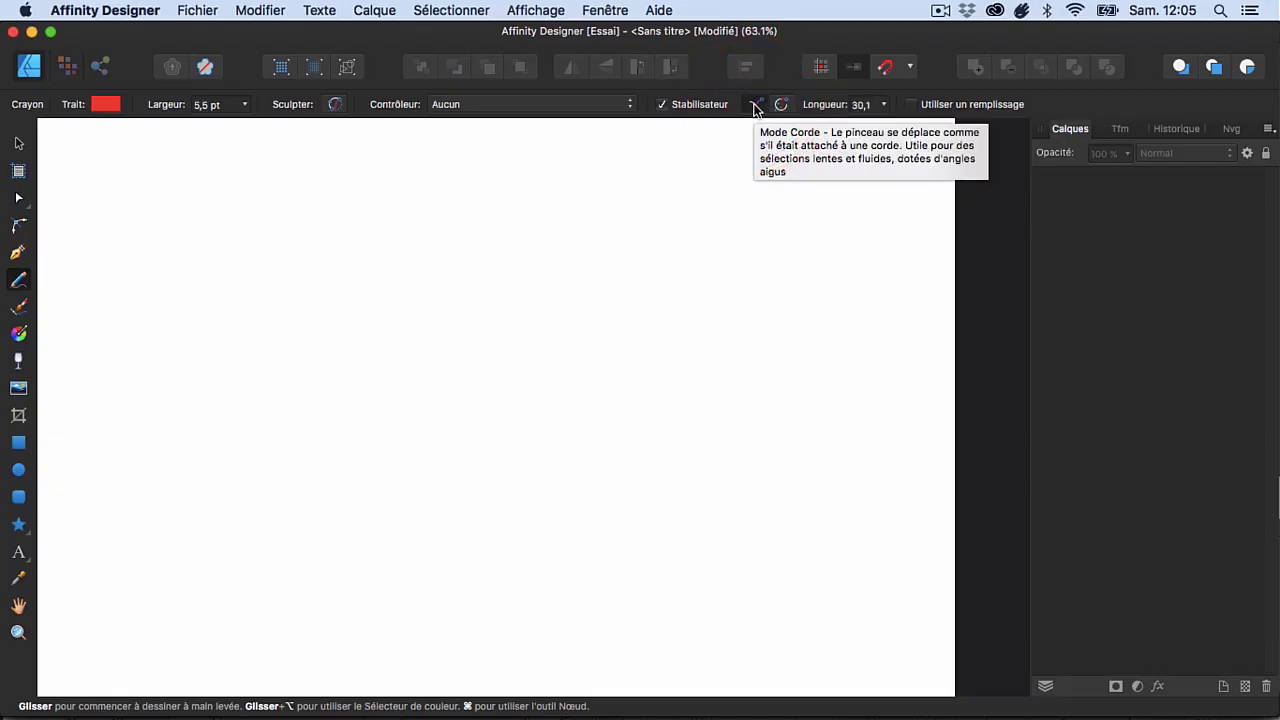
click(886, 105)
drag(882, 125, 870, 125)
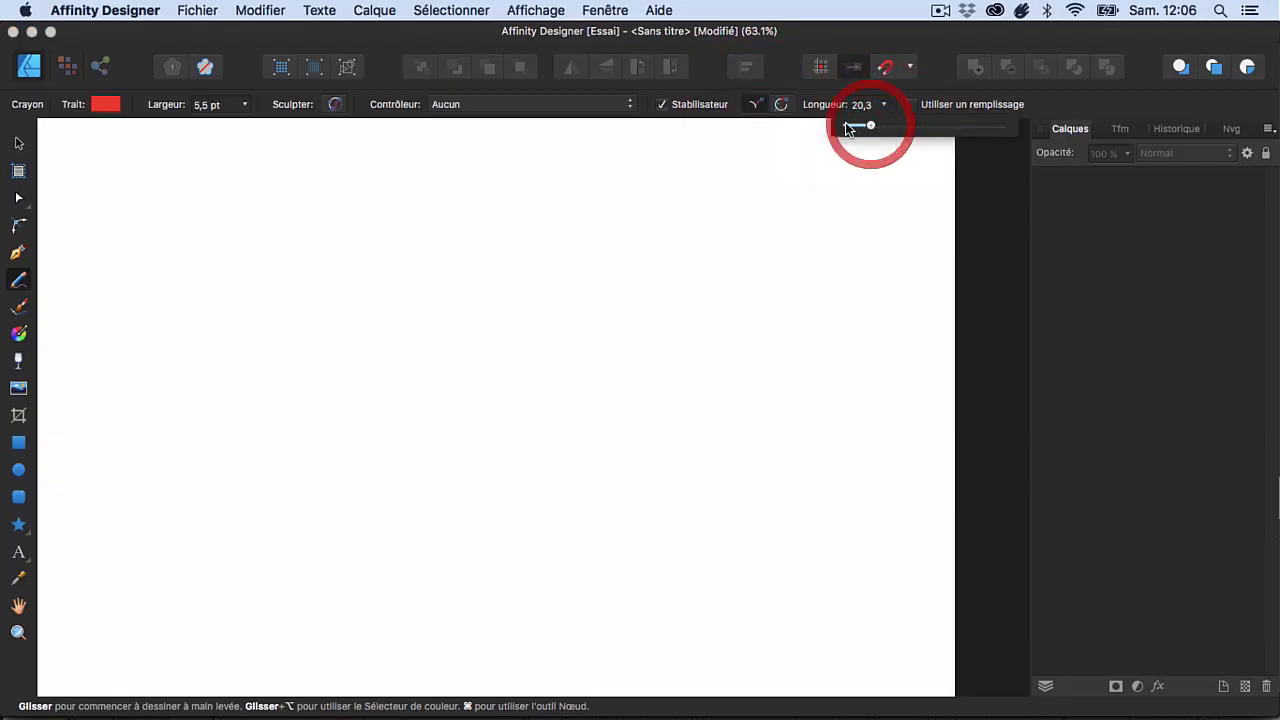
click(19, 287)
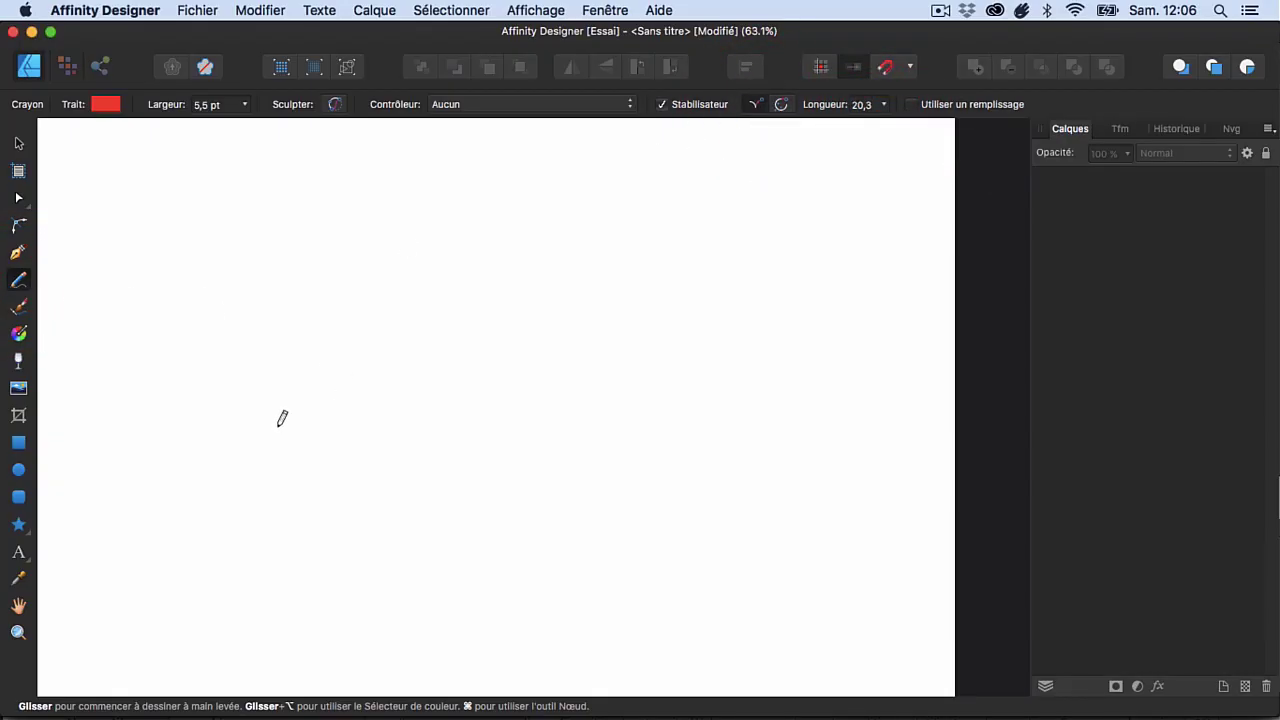
Draw a red freehand heart and enable Use Fill so it fills yellow.
mouse_move(420, 310)
mouse_down()
mouse_move(548, 403)
mouse_move(400, 558)
mouse_move(347, 506)
mouse_move(274, 389)
mouse_move(231, 263)
mouse_move(263, 200)
mouse_move(332, 221)
mouse_move(422, 321)
mouse_move(436, 320)
mouse_up()
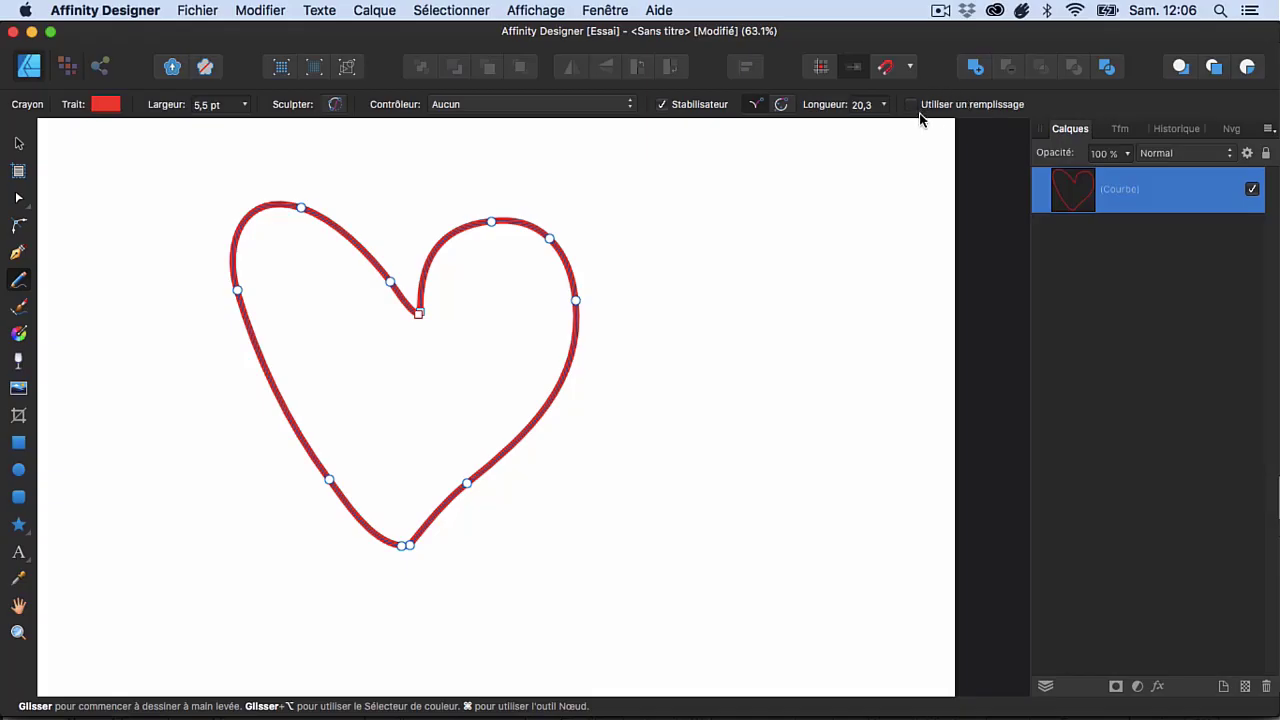
click(912, 105)
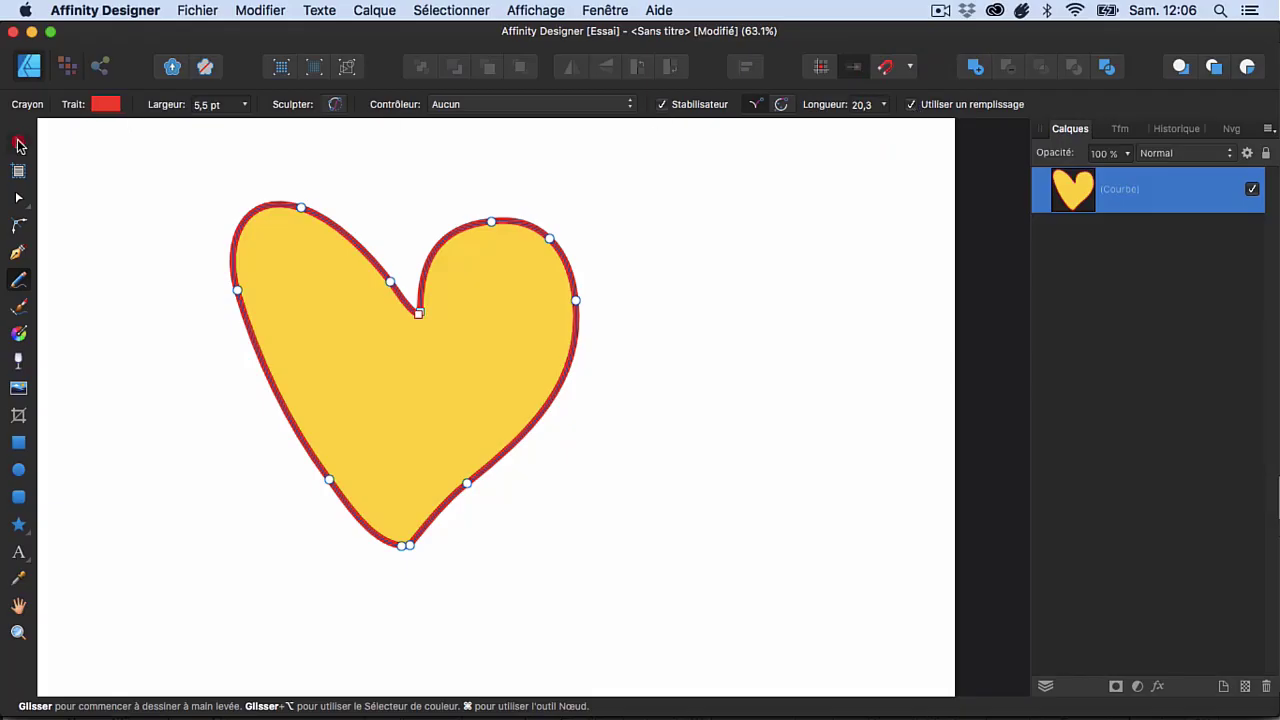
click(19, 143)
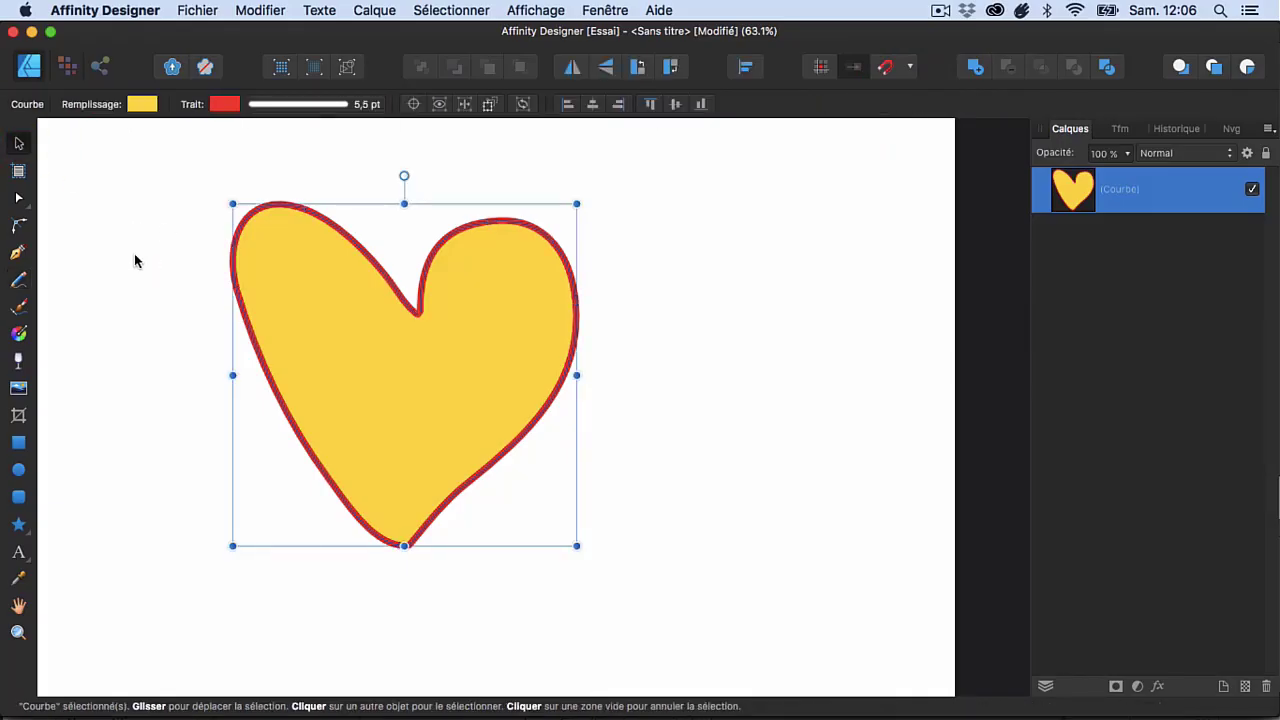
Recolour the heart's fill to magenta (hue 307) and move the heart left.
click(18, 280)
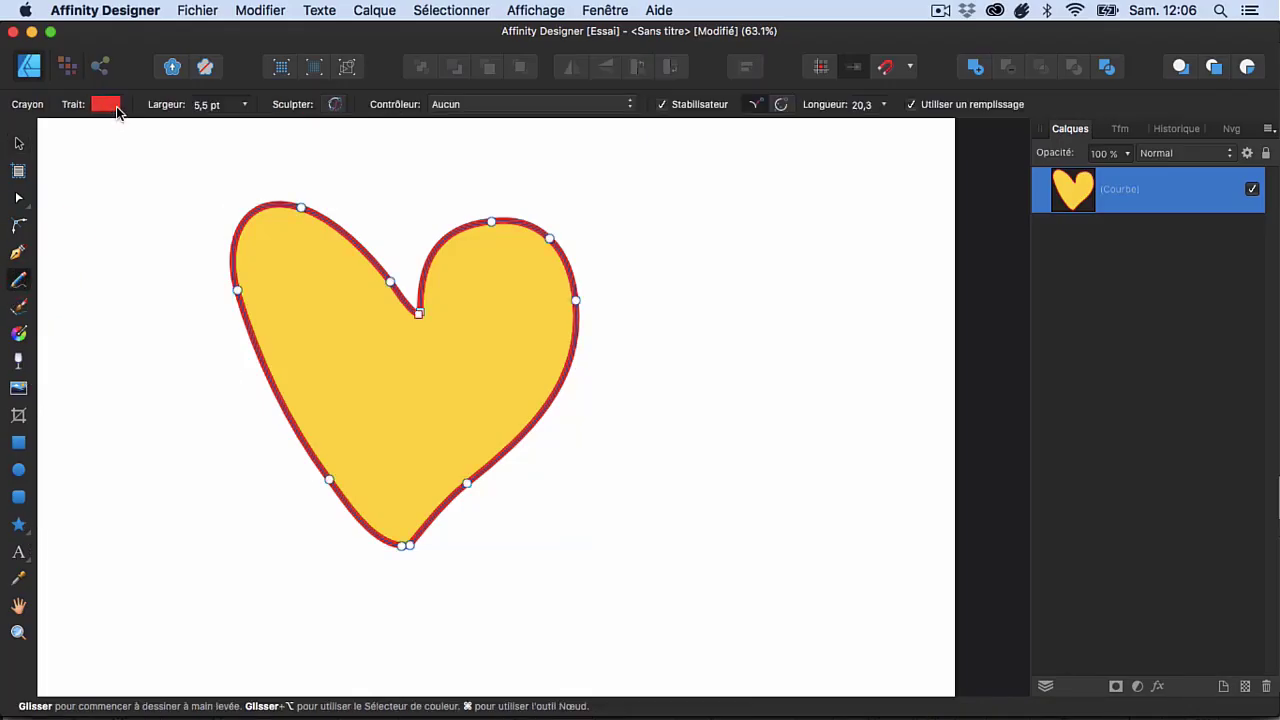
click(21, 146)
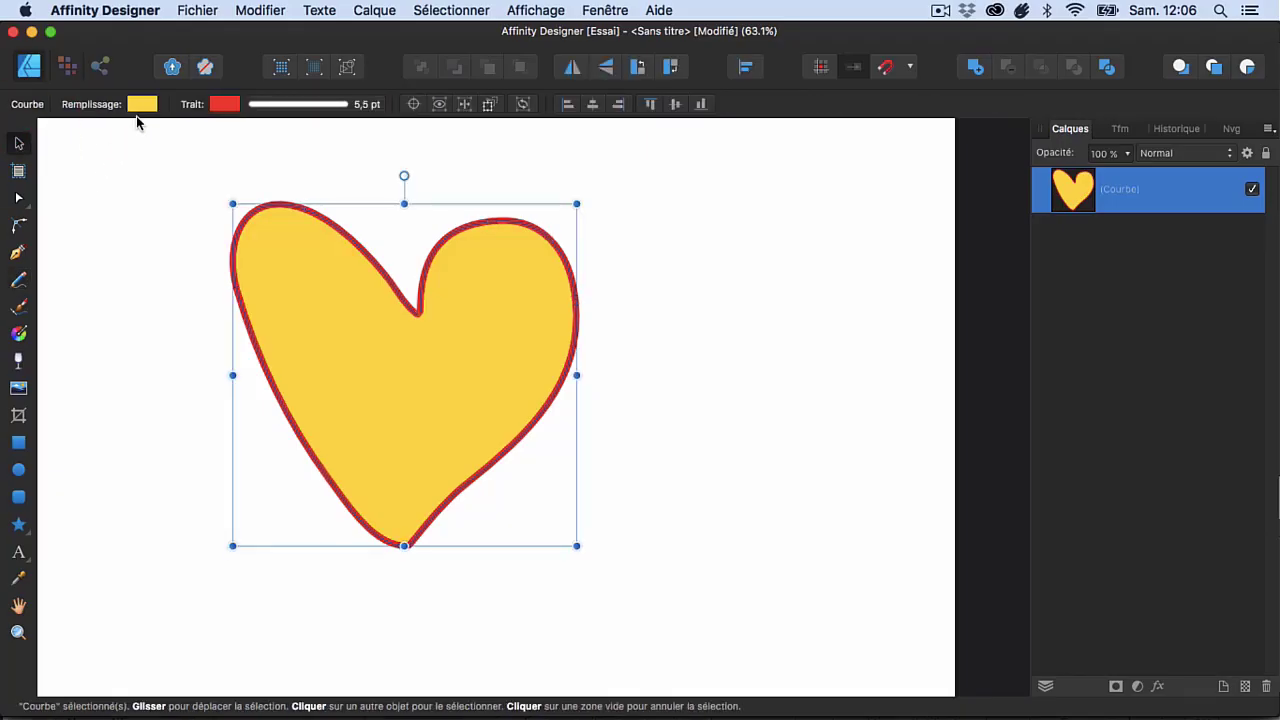
click(140, 104)
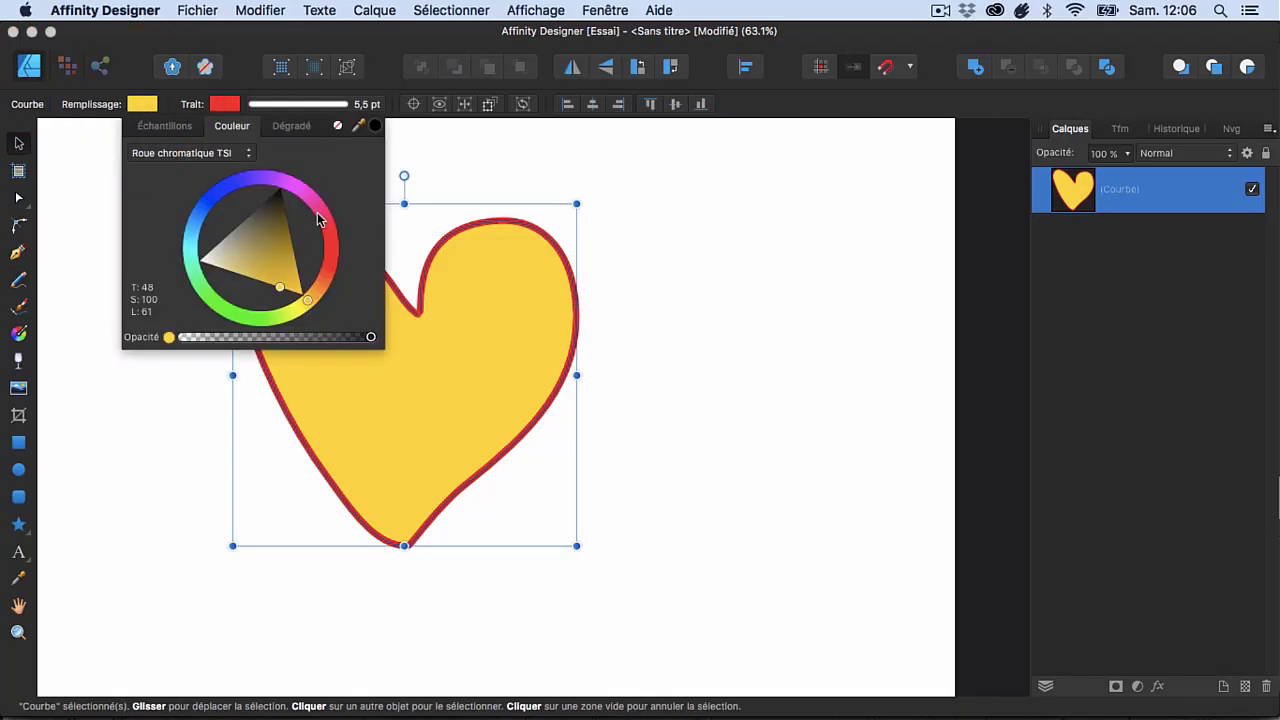
drag(317, 212, 303, 190)
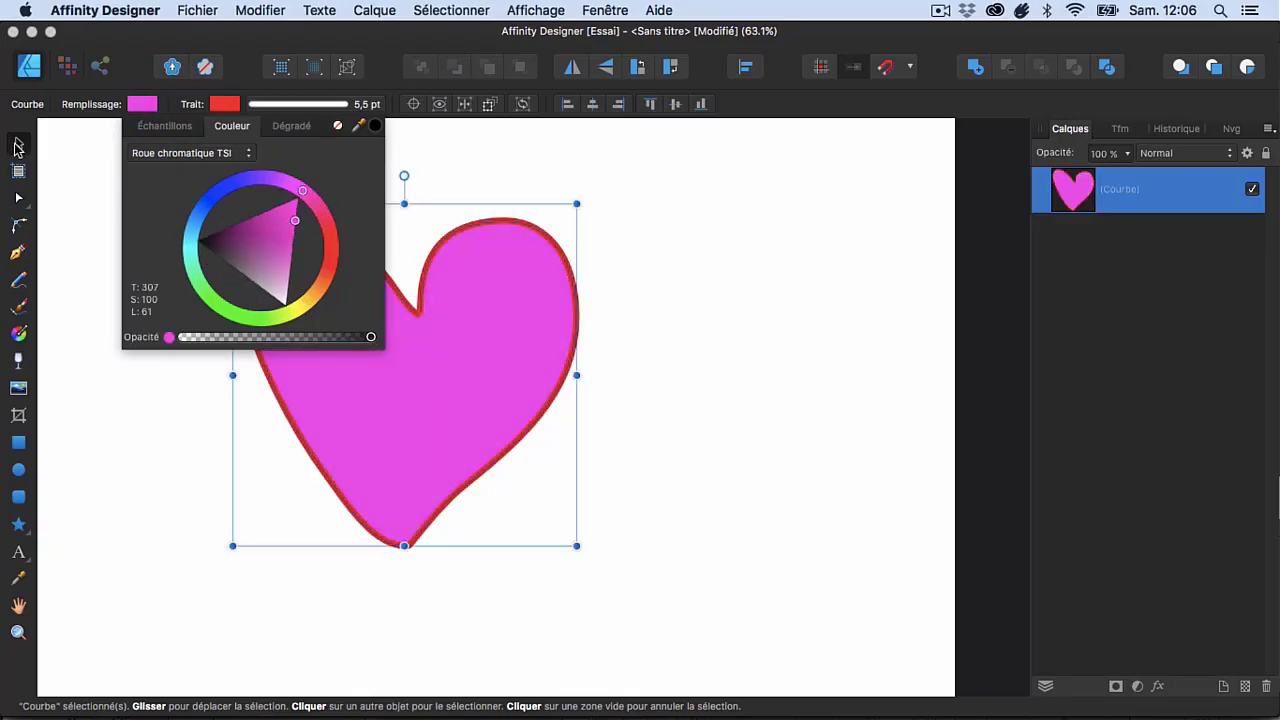
click(117, 194)
drag(378, 378, 256, 375)
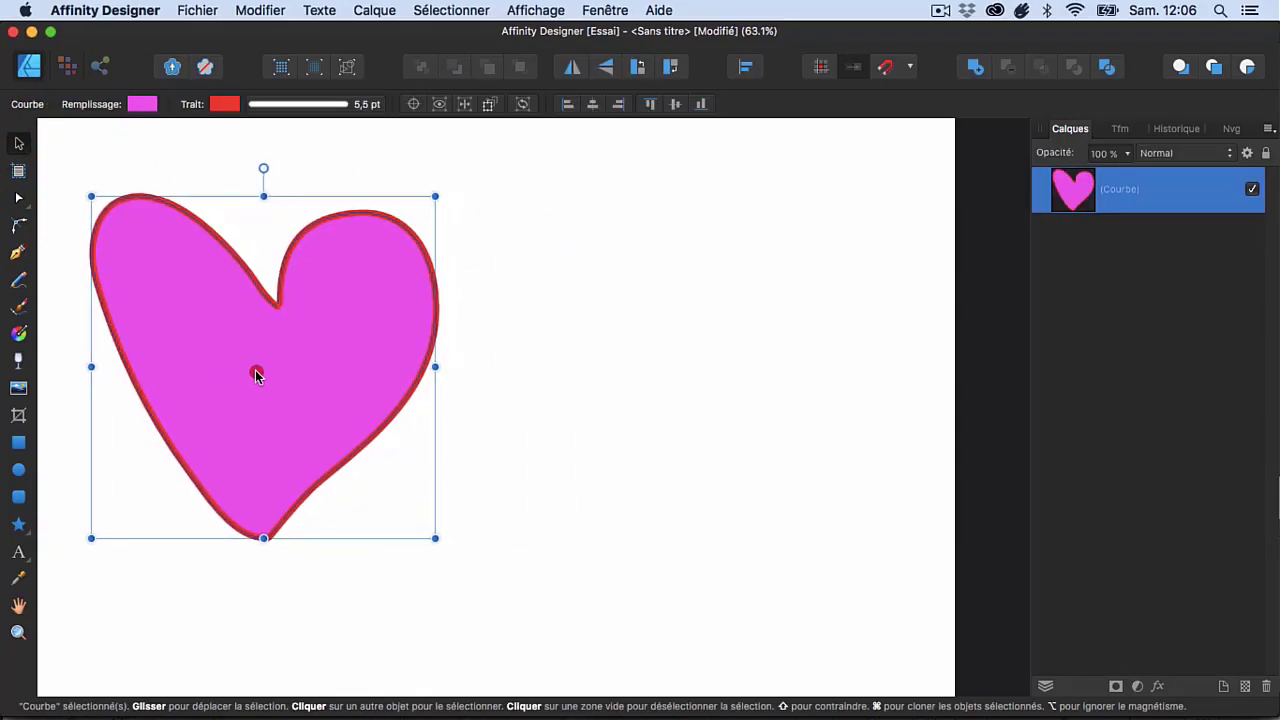
Remove the heart's fill, draw a double-arched red stroke right of it, and fill it magenta.
click(18, 280)
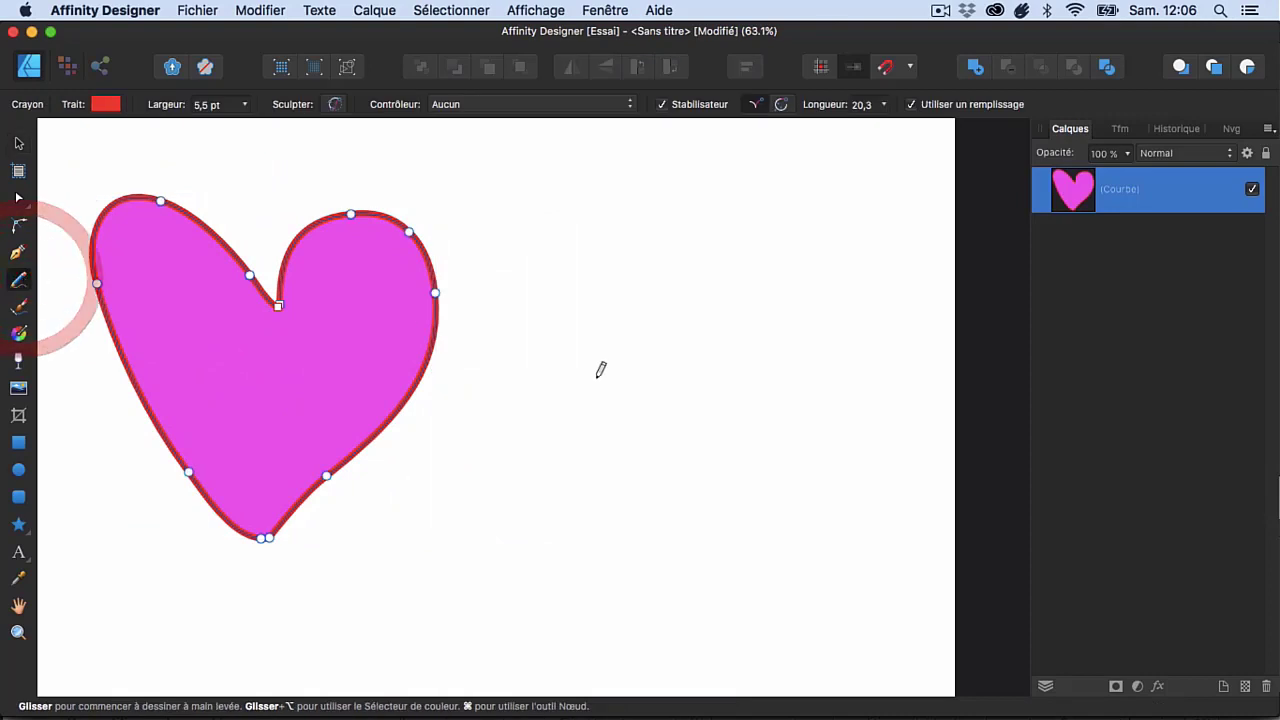
click(910, 104)
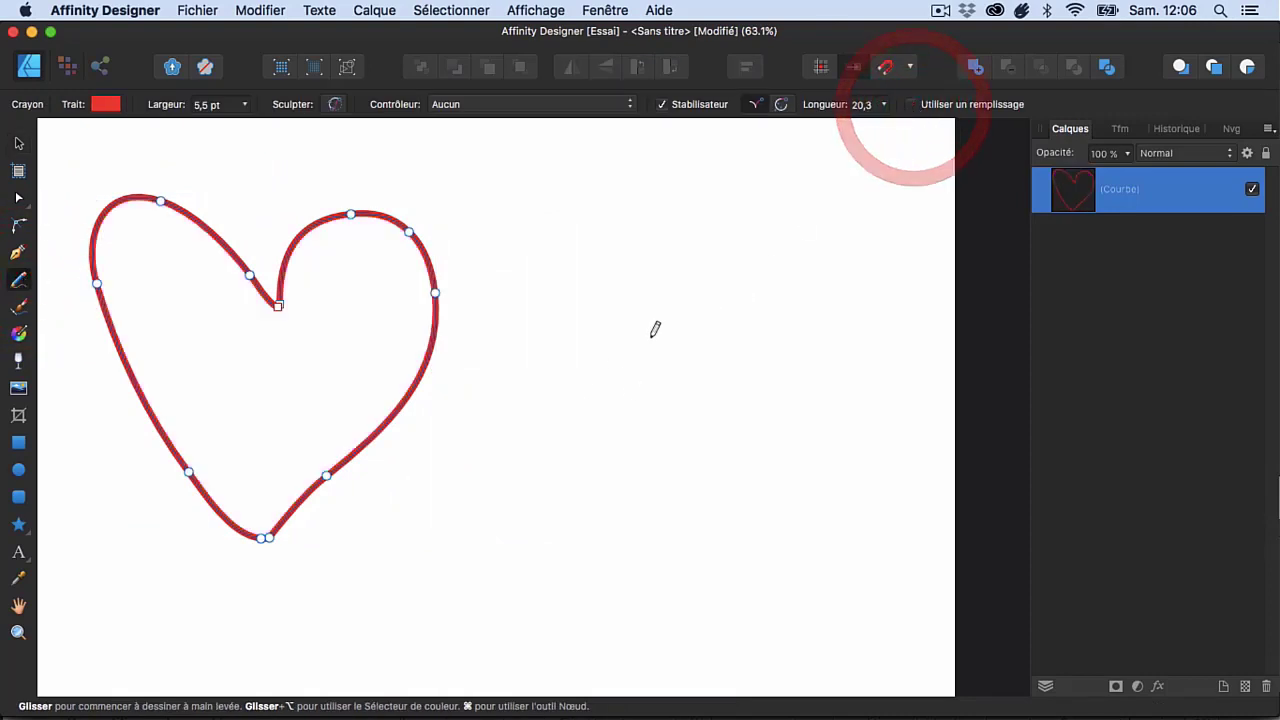
mouse_move(564, 429)
mouse_down()
mouse_move(730, 256)
mouse_move(848, 446)
mouse_up()
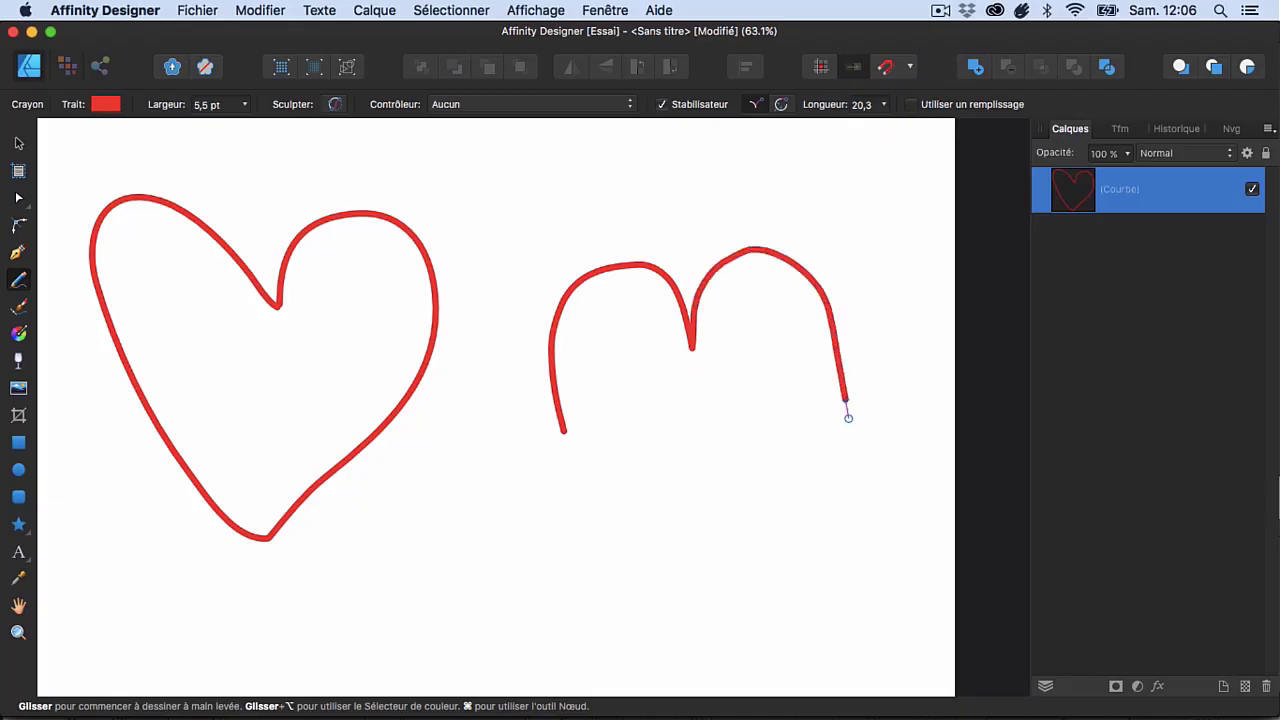
click(910, 104)
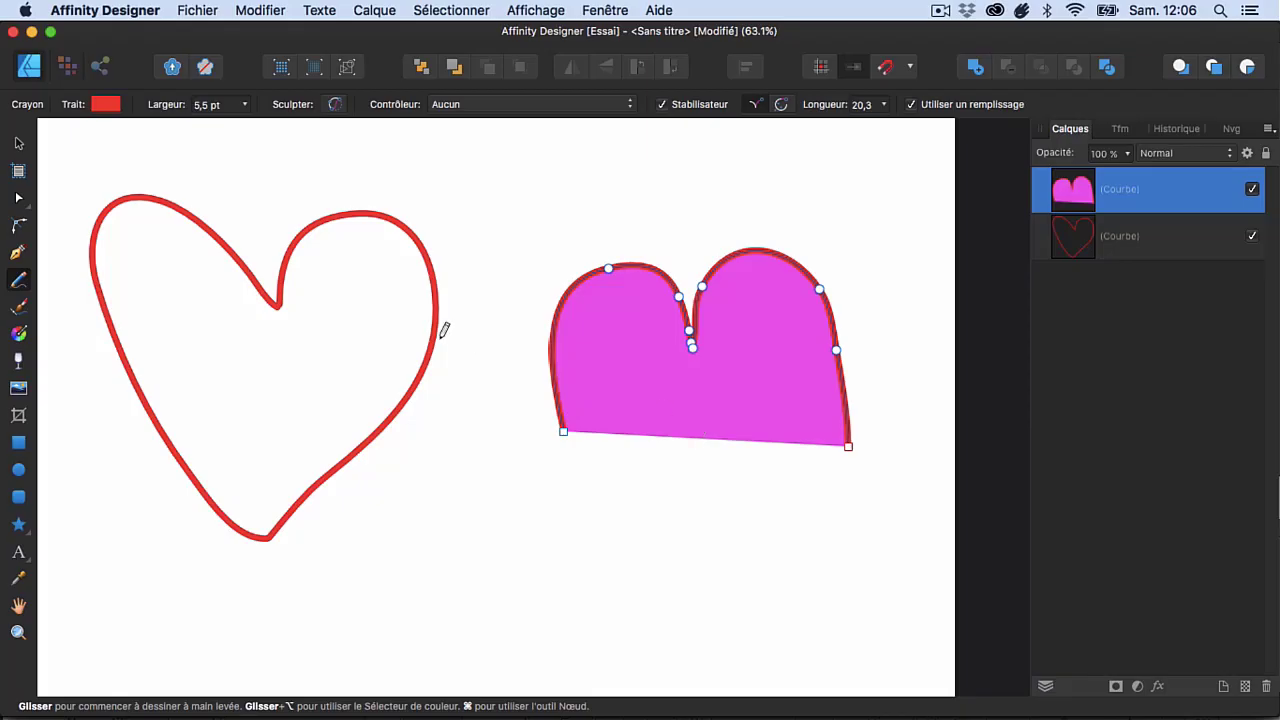
Try different fill colours on the arch shape, settling on beige.
click(18, 142)
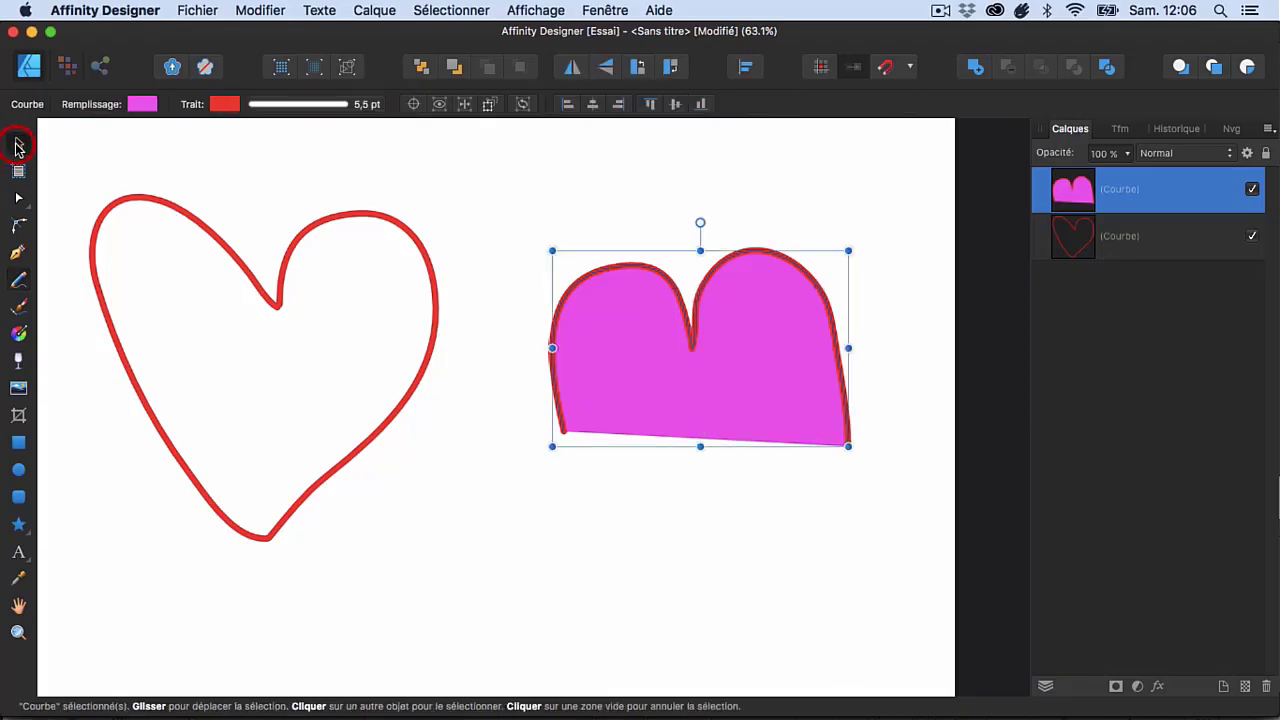
click(142, 104)
mouse_move(264, 252)
mouse_down()
mouse_move(280, 274)
mouse_move(332, 242)
mouse_move(140, 333)
mouse_up()
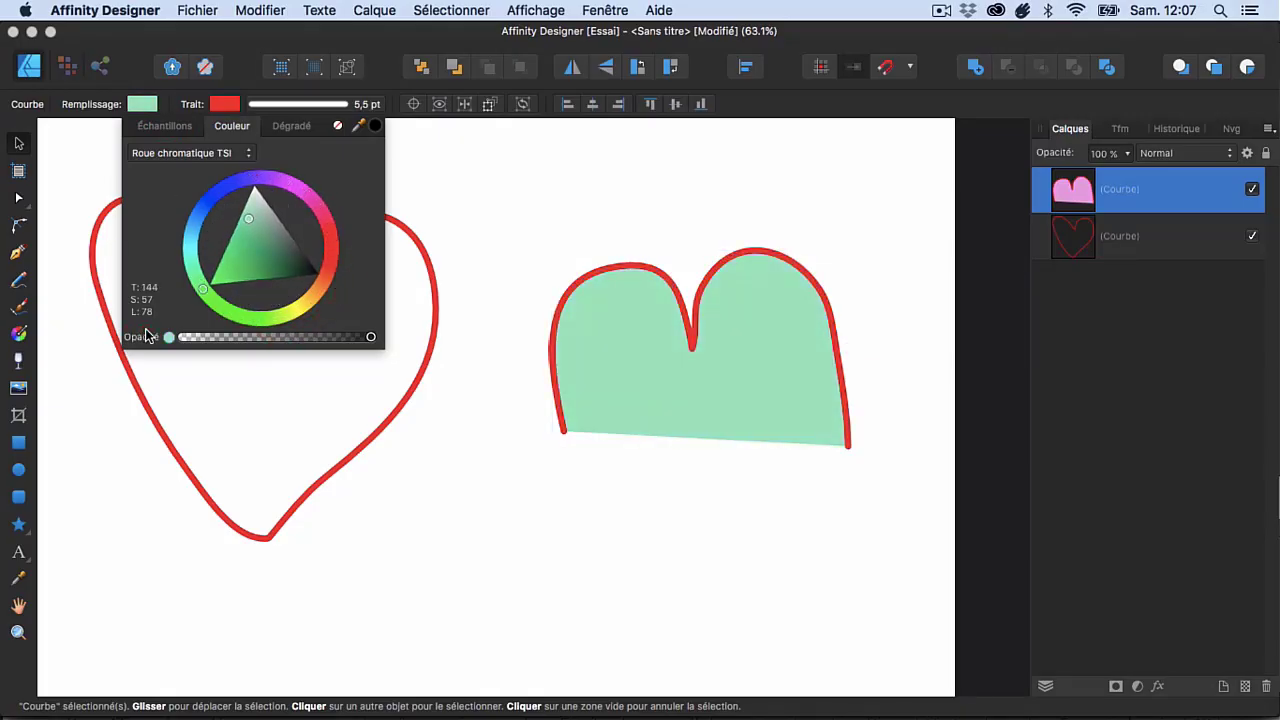
drag(140, 334, 304, 301)
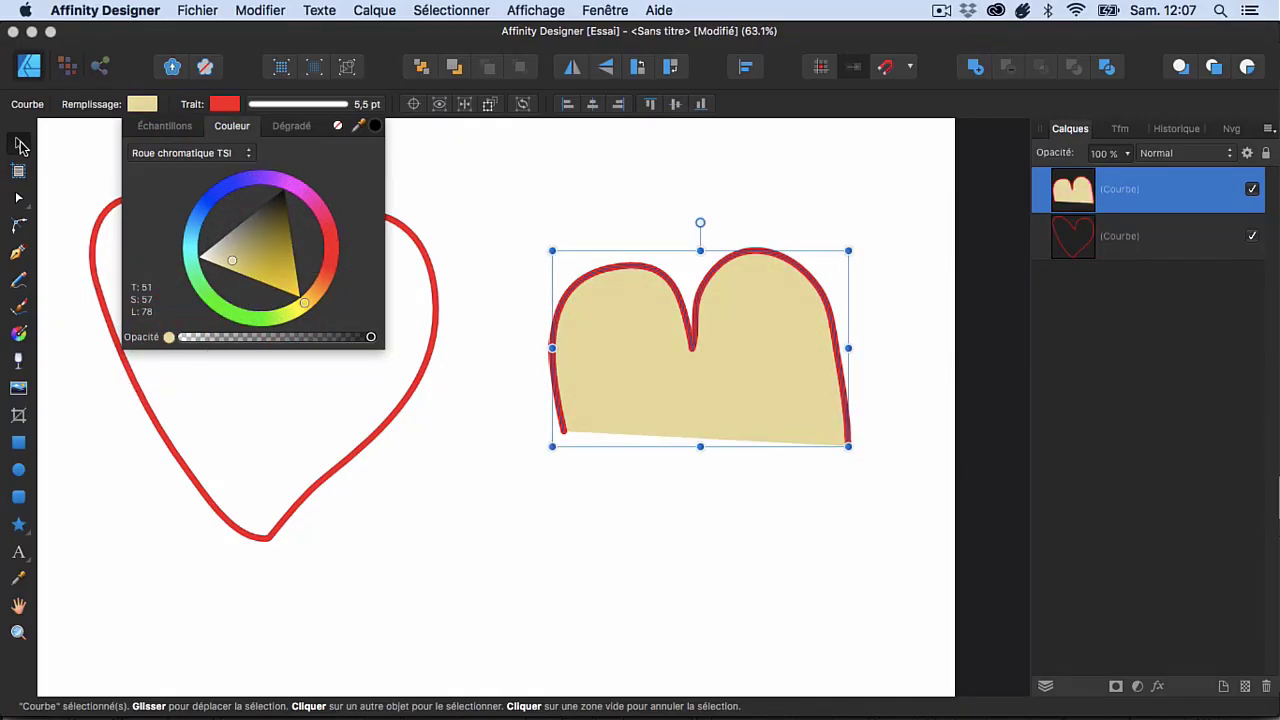
click(18, 143)
Delete the beige arch and then the heart, leaving the page empty.
click(551, 196)
click(601, 290)
key(BackSpace)
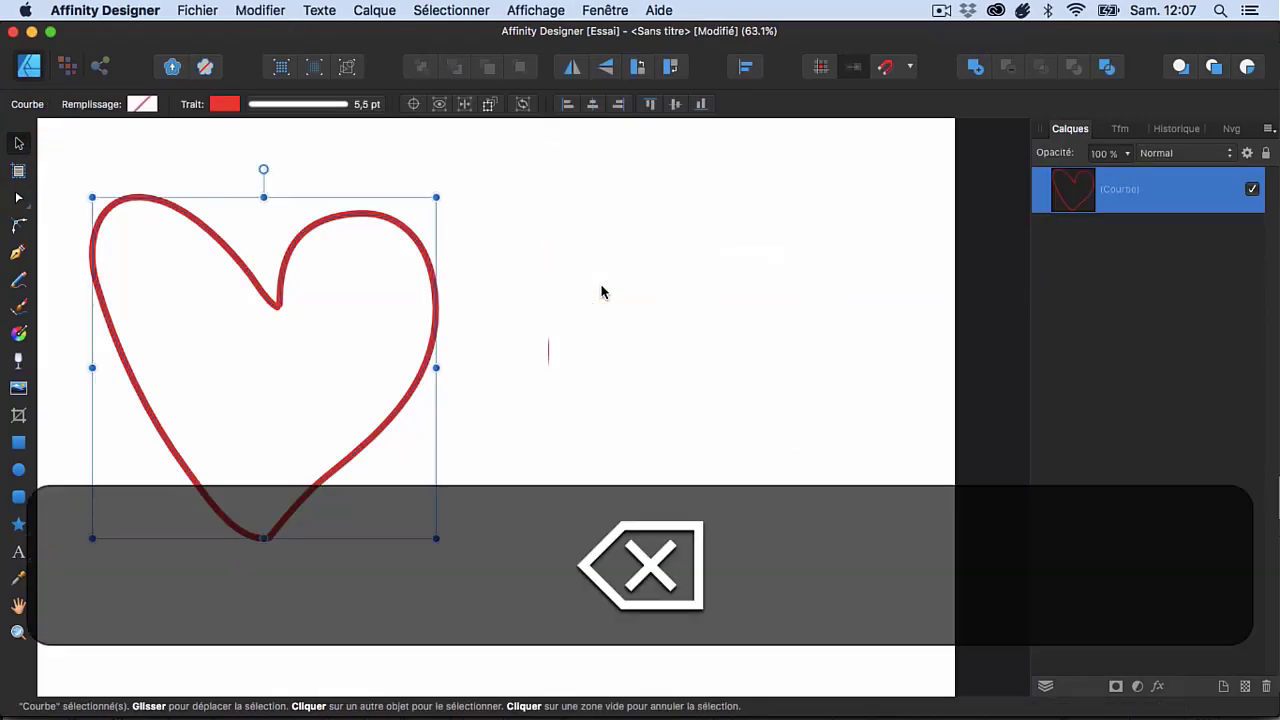
click(424, 252)
key(BackSpace)
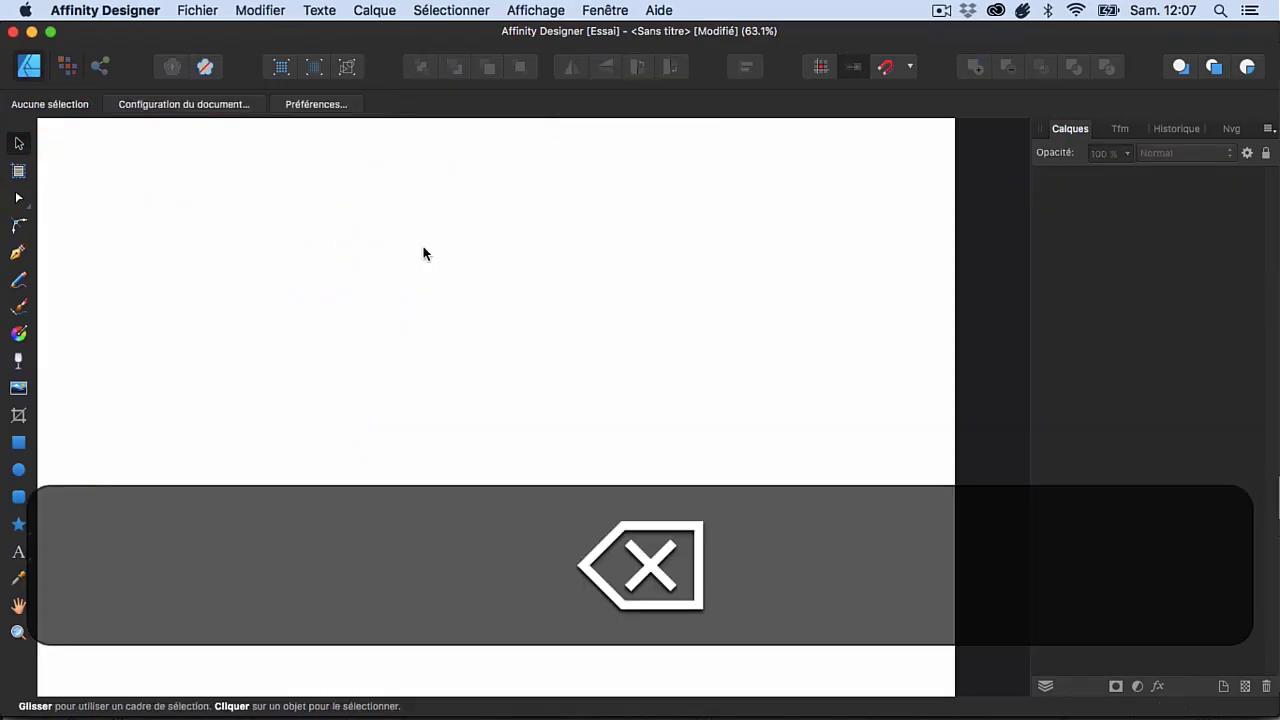
click(18, 280)
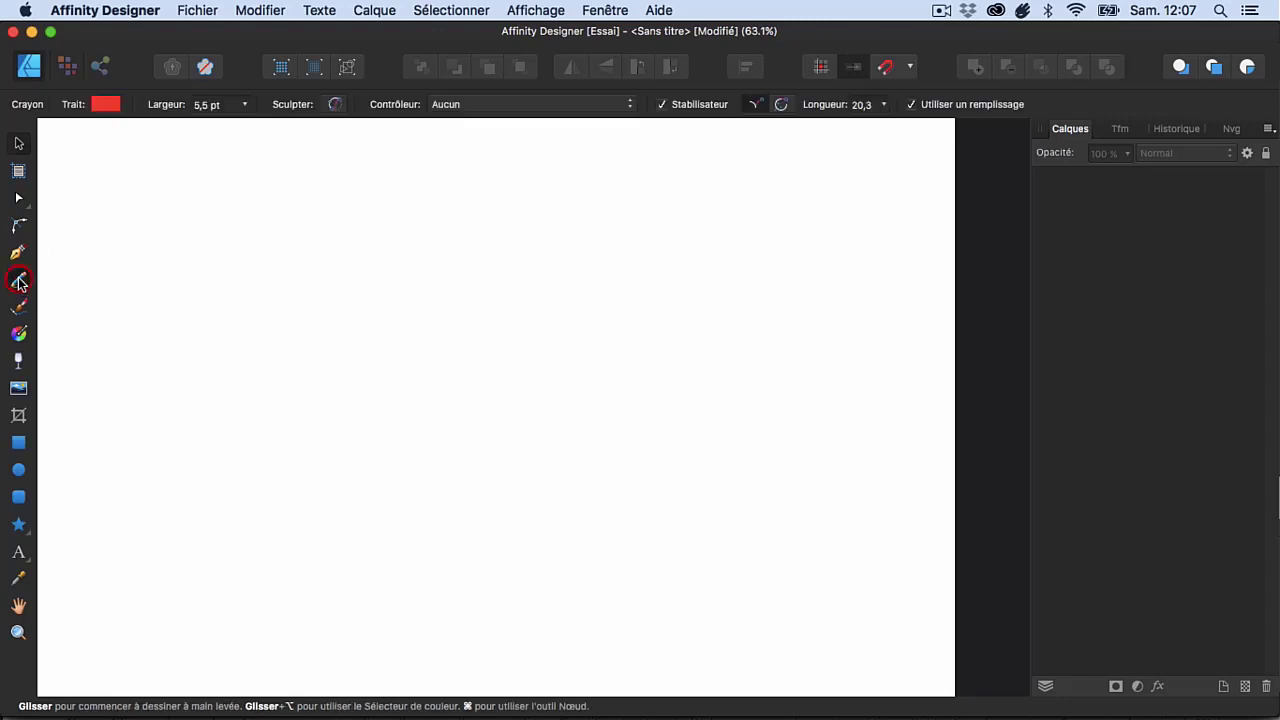